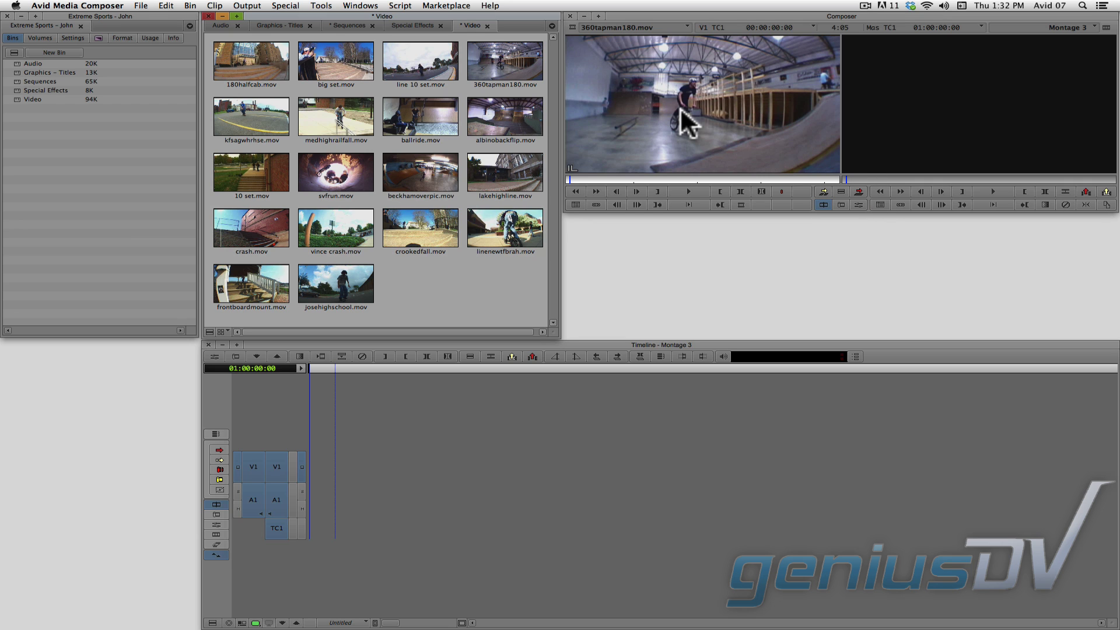
- Overwrite 360tapman180.mov onto V1 and A1 at the start of Montage 3
click(858, 191)
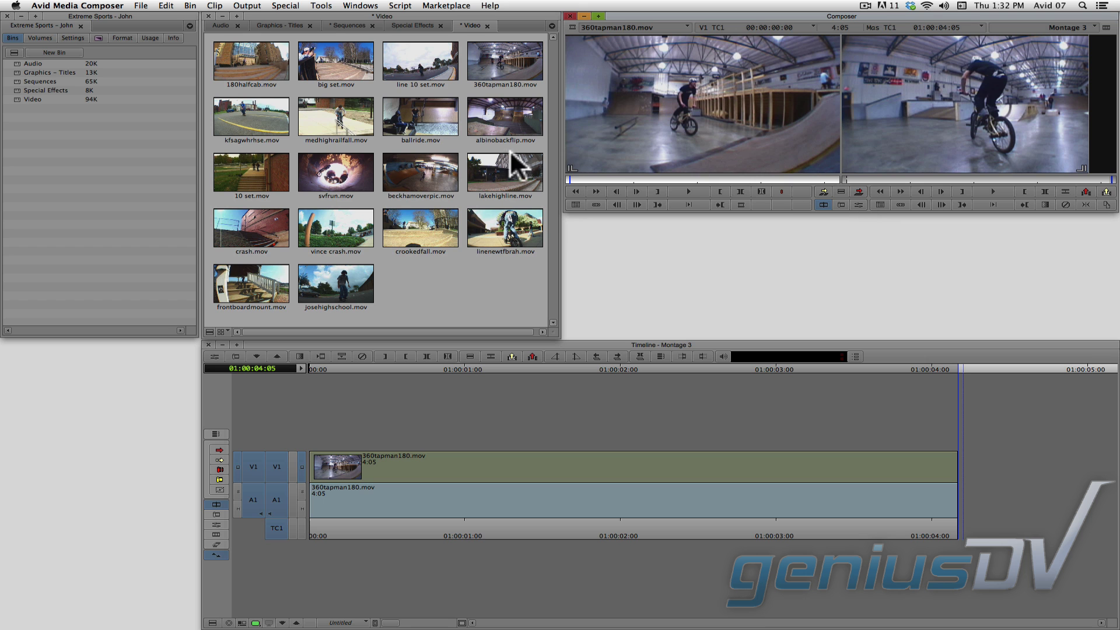
- Mark kfsagwhrhse.mov from 00:17 to 01:29 and overwrite it after 360tapman180
drag(251, 117, 673, 98)
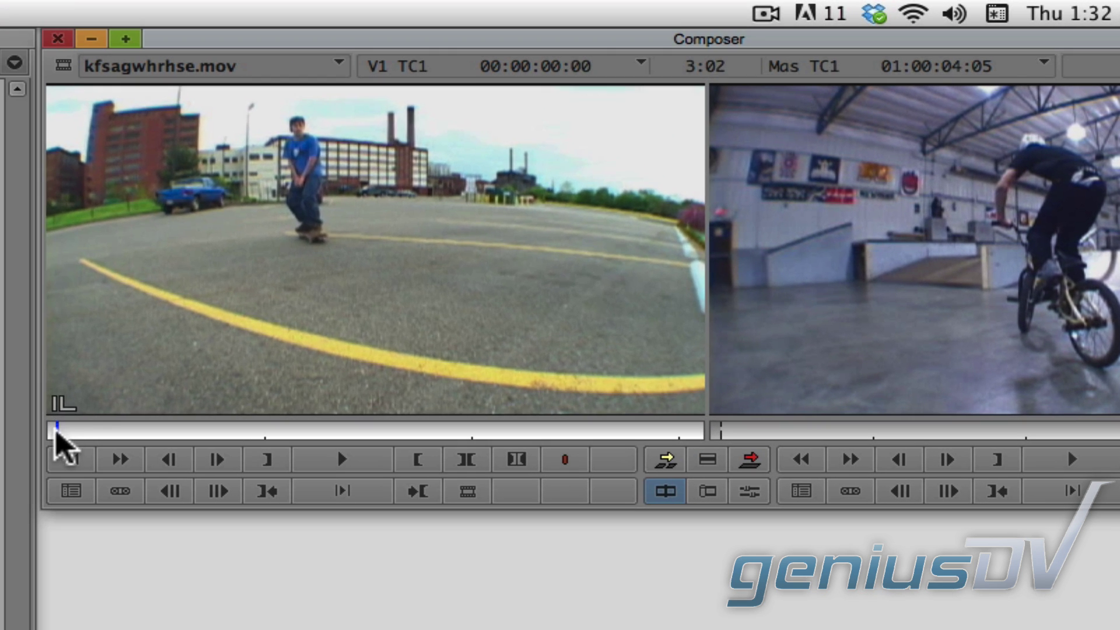
drag(568, 179, 683, 179)
drag(326, 435, 465, 430)
click(260, 459)
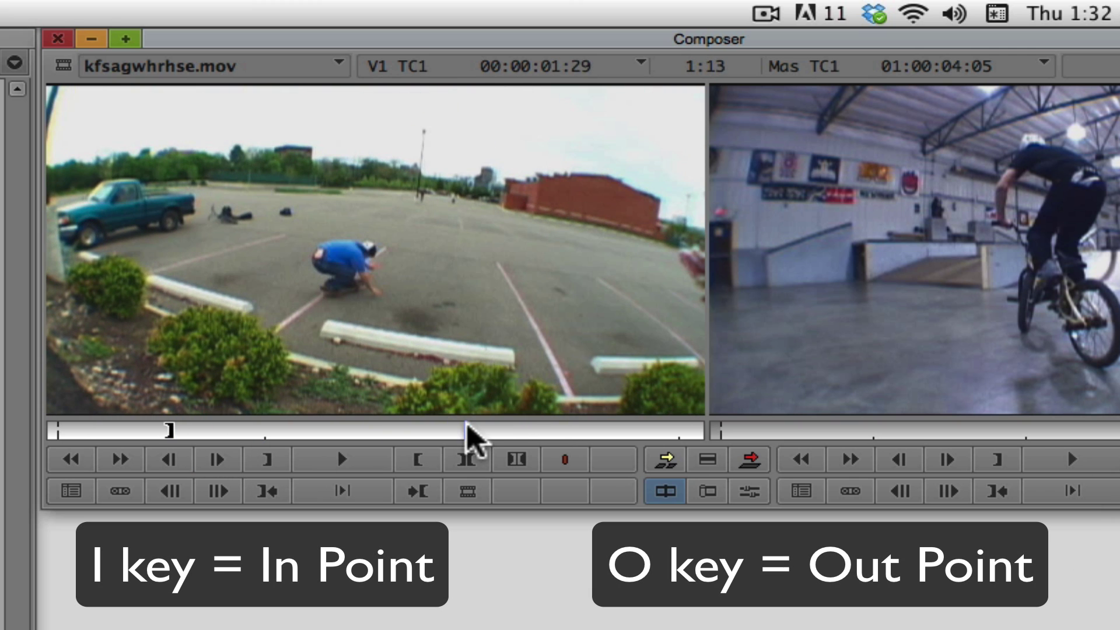
click(420, 459)
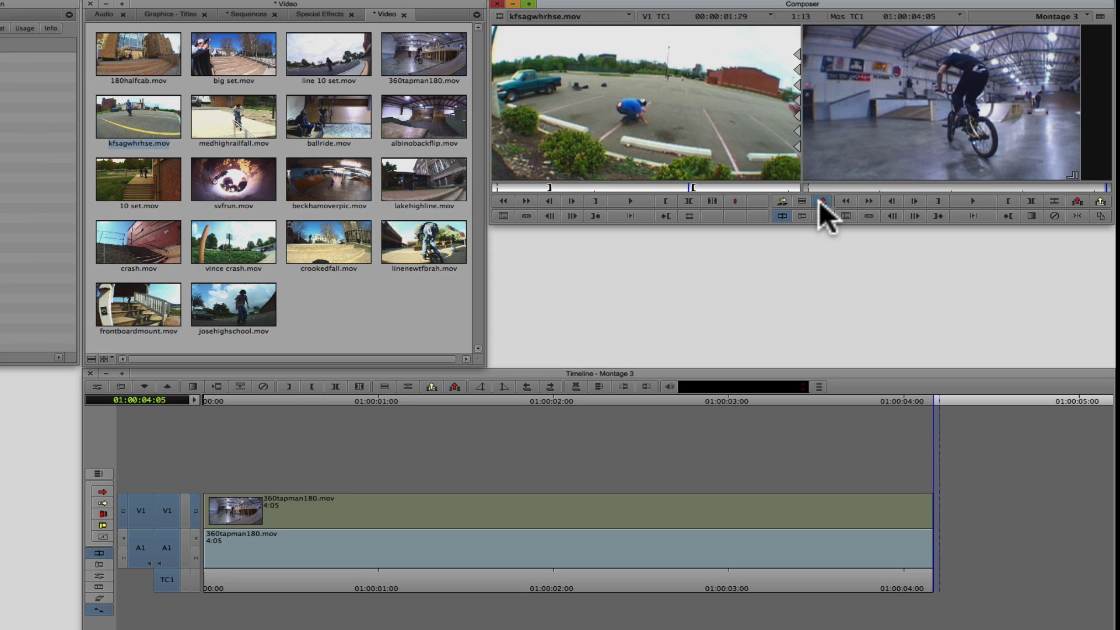
click(821, 201)
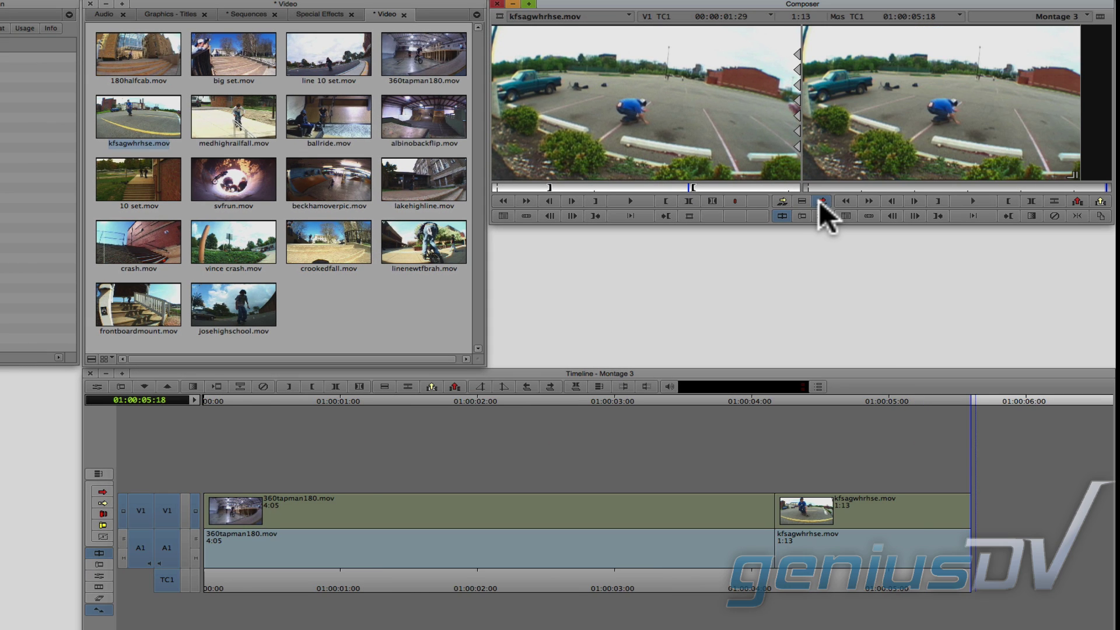
- Mark an In at 5:09 in lakehighline.mov and overwrite it onto the sequence's end
drag(419, 181, 604, 107)
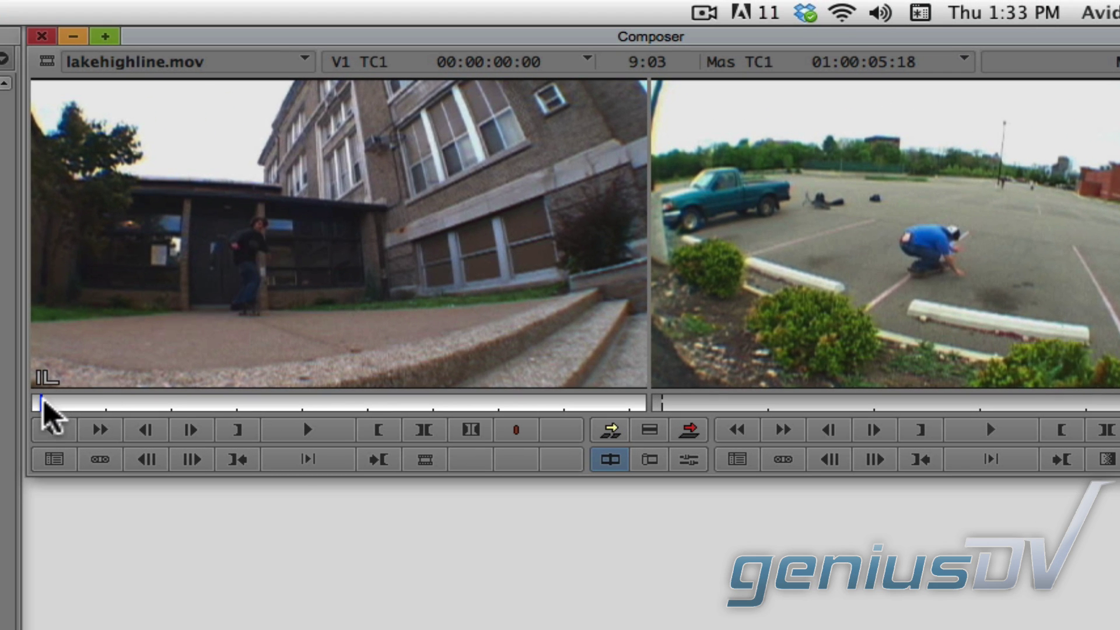
drag(45, 407, 385, 410)
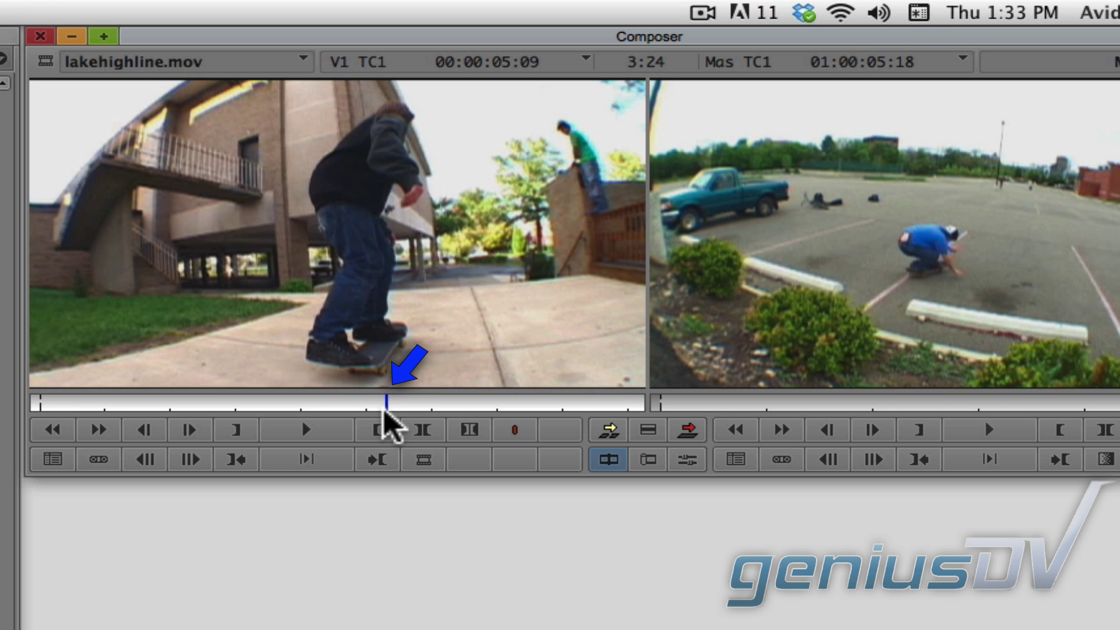
key(i)
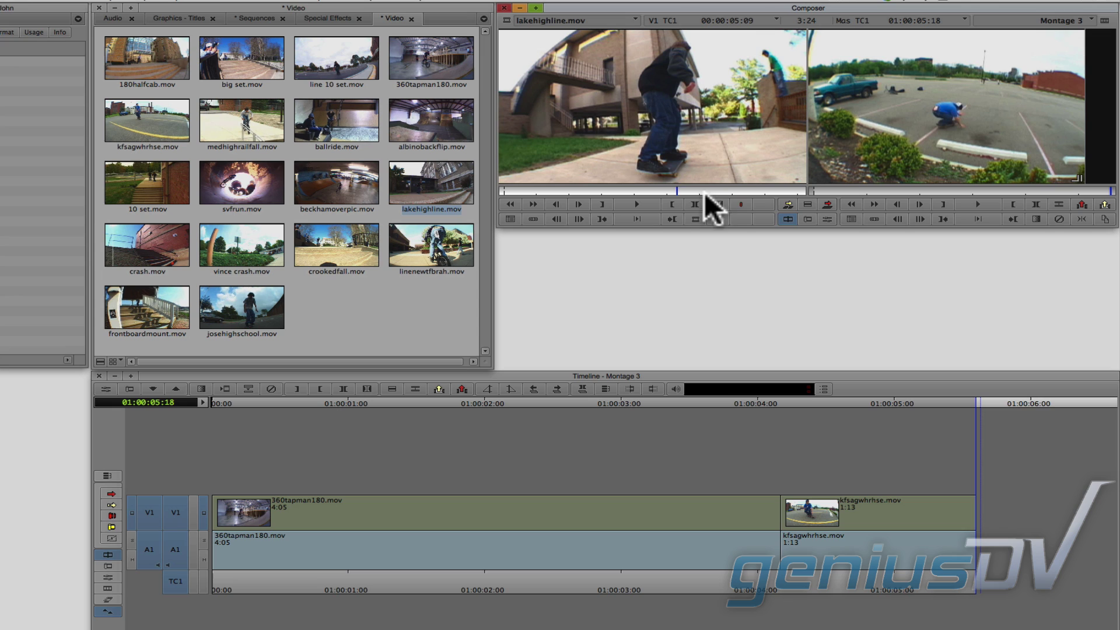
click(825, 203)
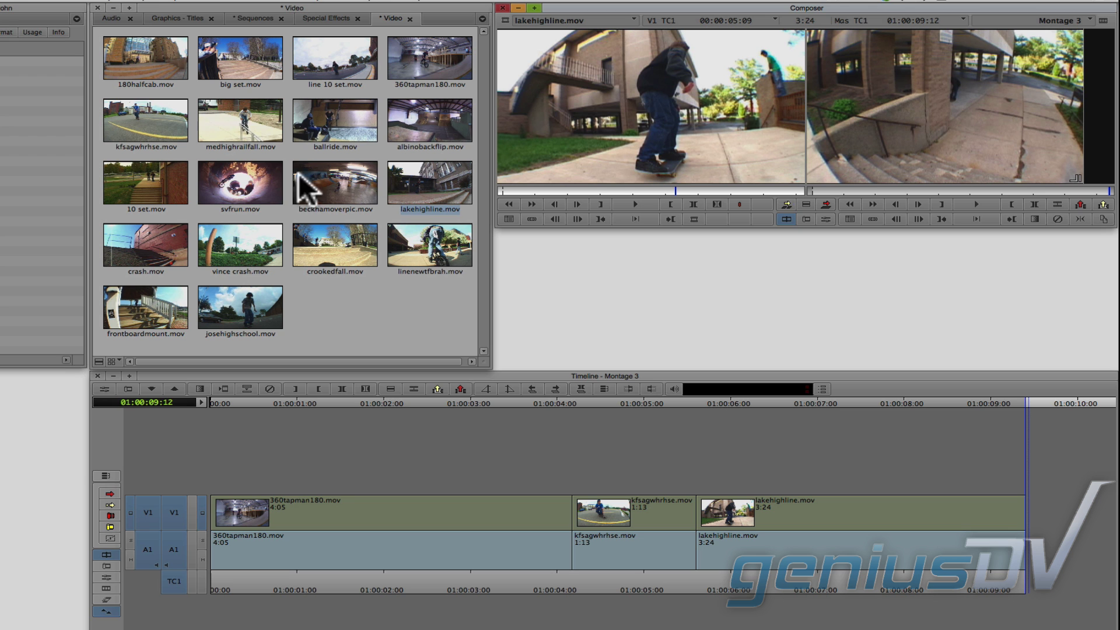
- Load svfrun.mov as the source and mark its range from 01:07 to 03:17
drag(247, 179, 663, 169)
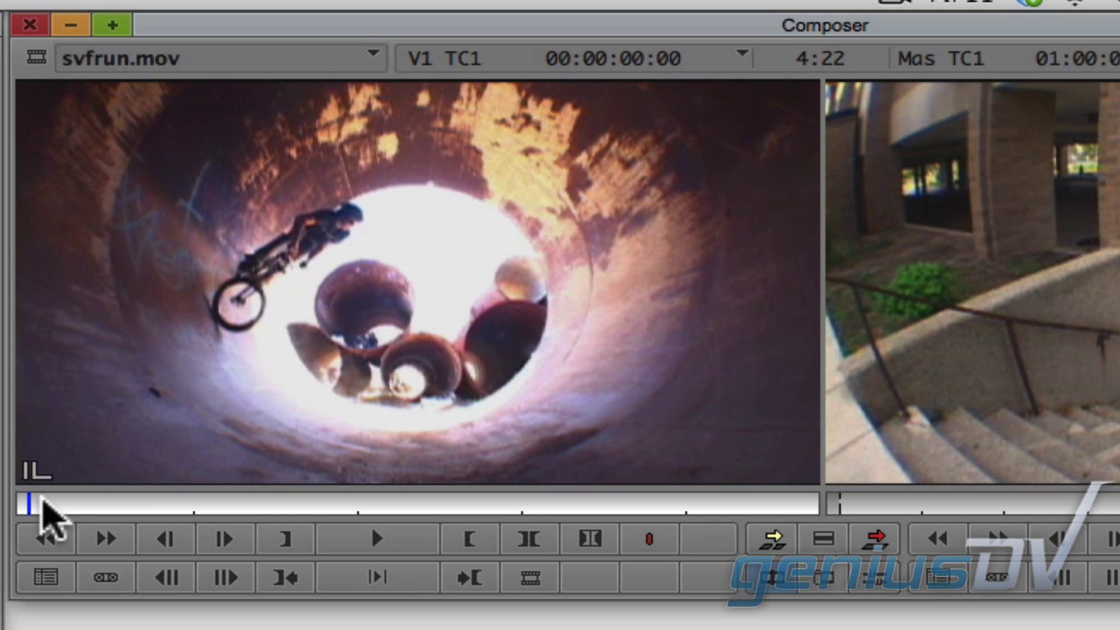
drag(505, 191, 581, 191)
click(283, 533)
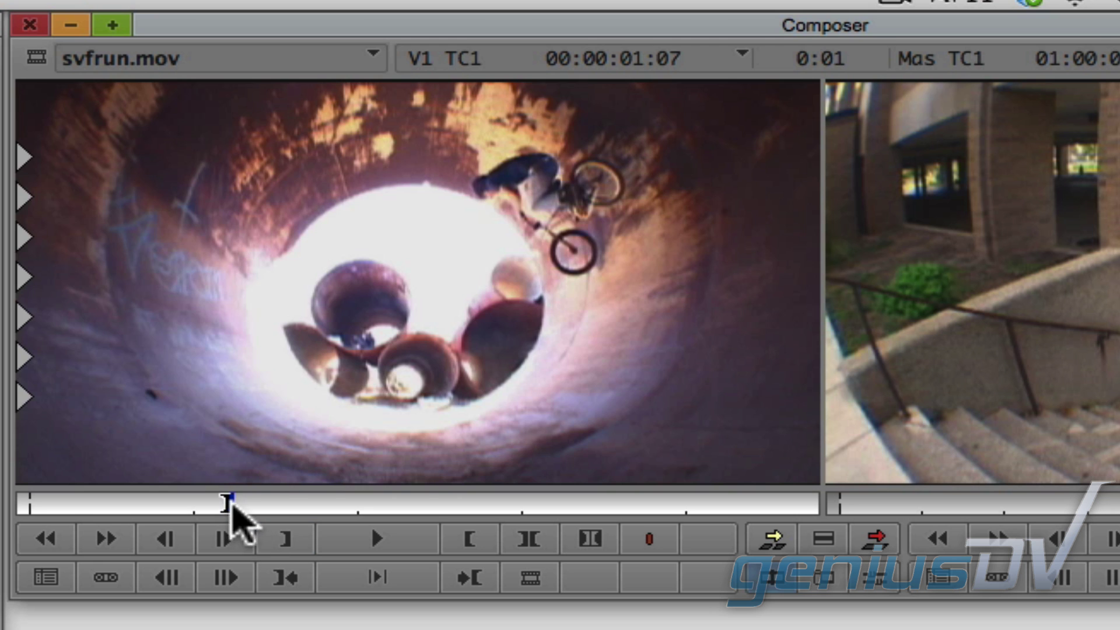
drag(228, 497, 615, 500)
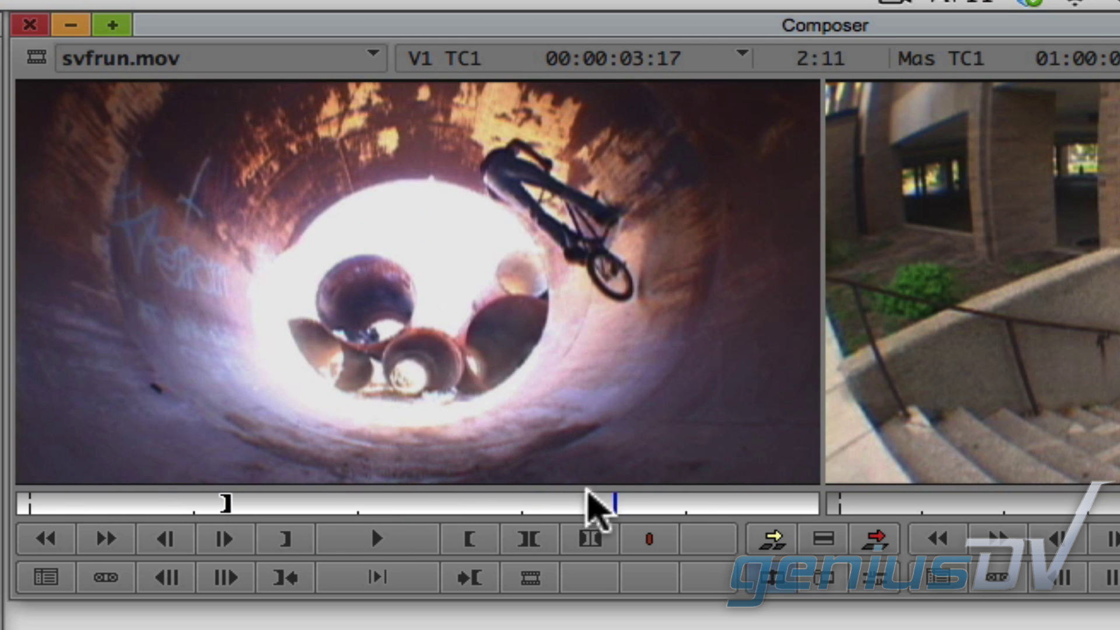
click(471, 538)
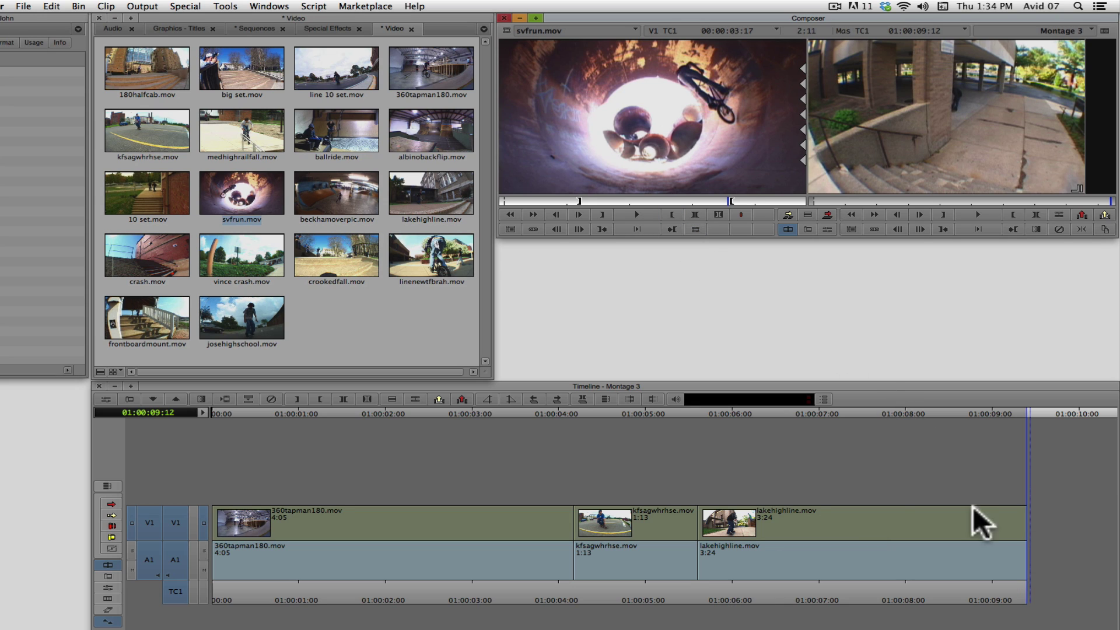
- Park the sequence playhead at 01:00:07:16 and set, then clear, a sequence In mark
drag(1019, 586, 865, 573)
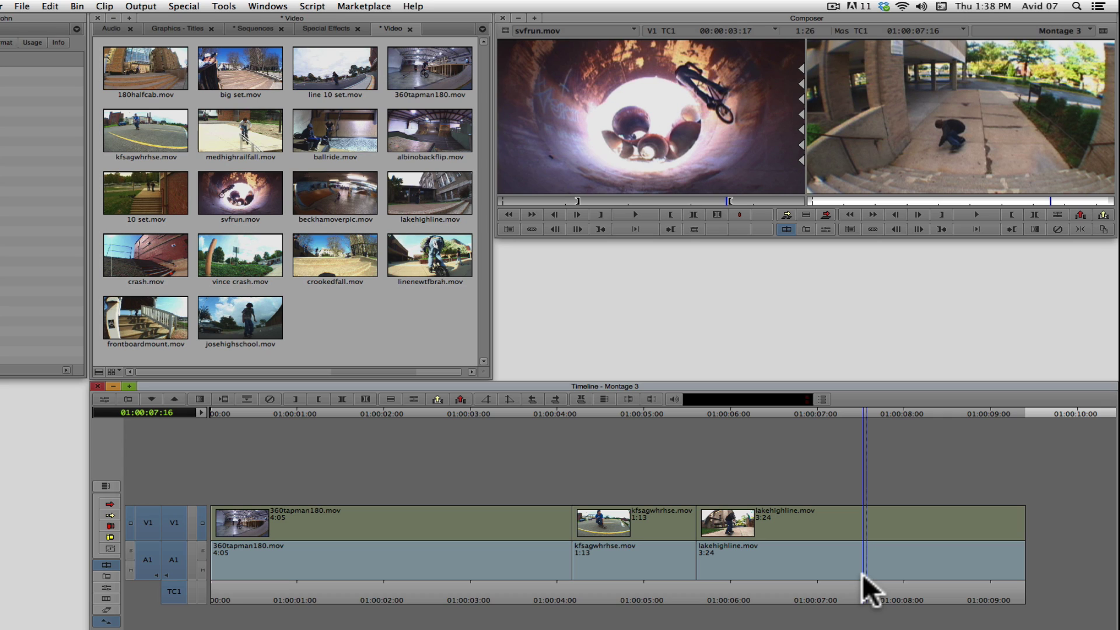
key(i)
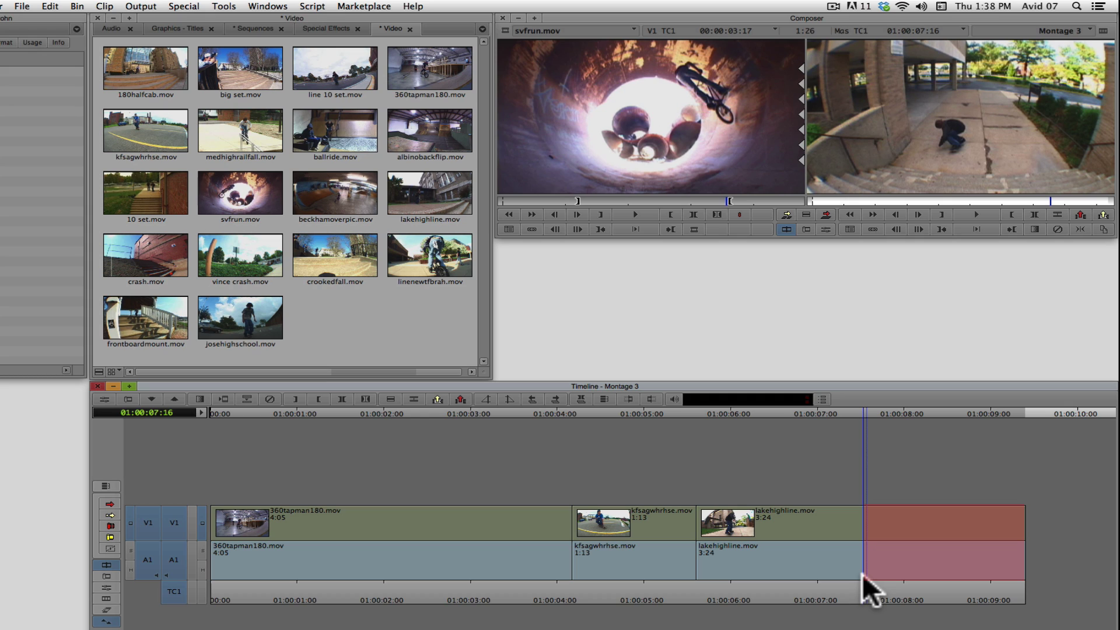
key(g)
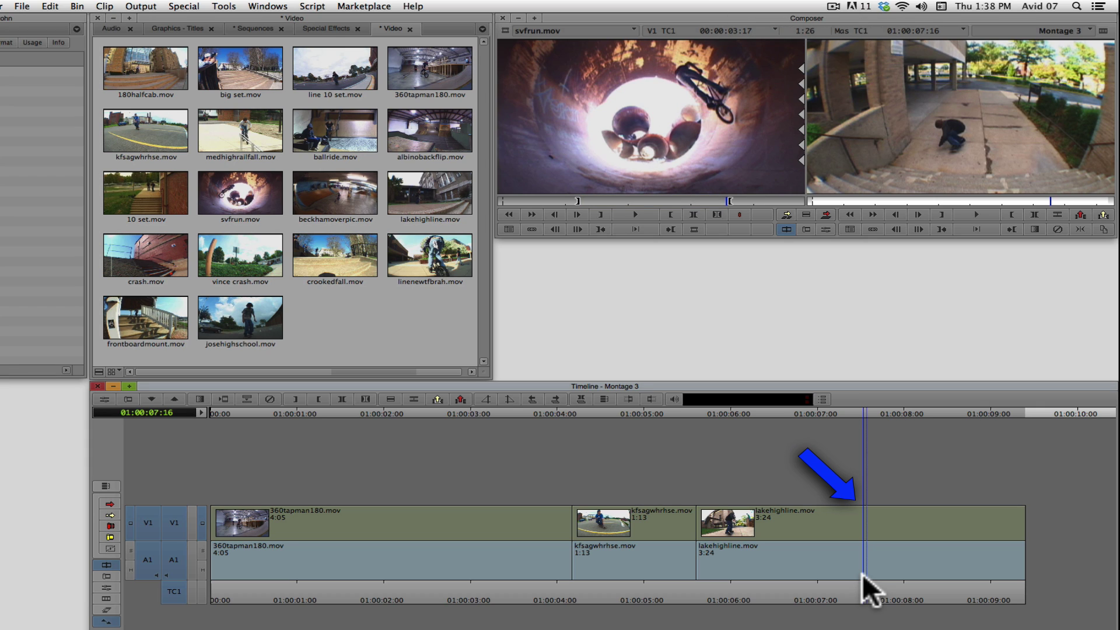
- Overwrite svfrun at the playhead, then mark In and Out around the kfsagwhrhse clip
key(b)
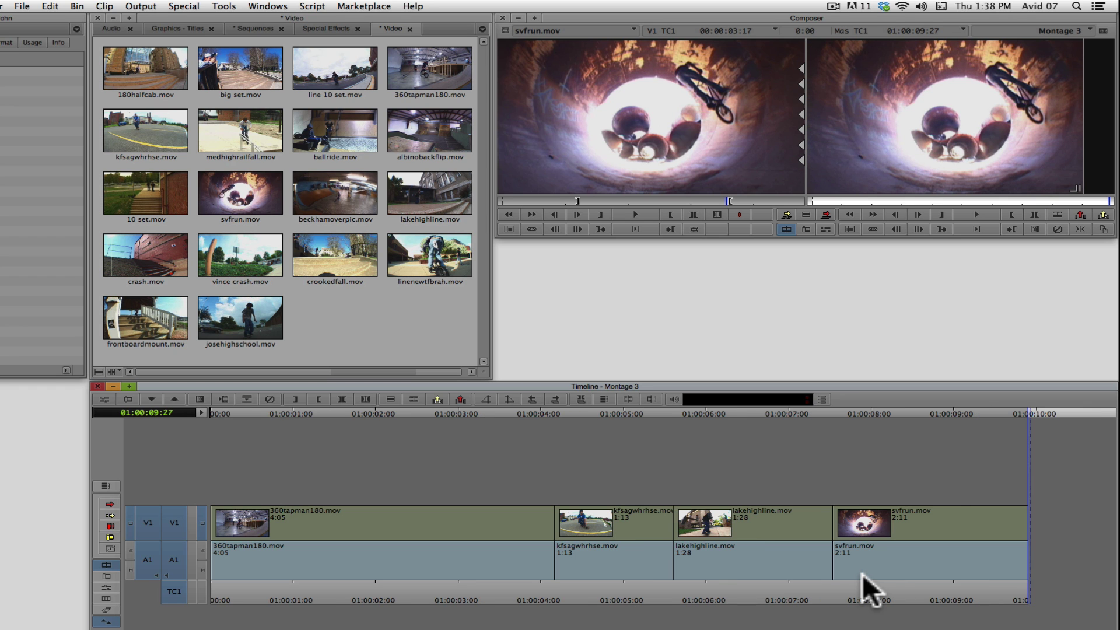
drag(862, 573, 608, 615)
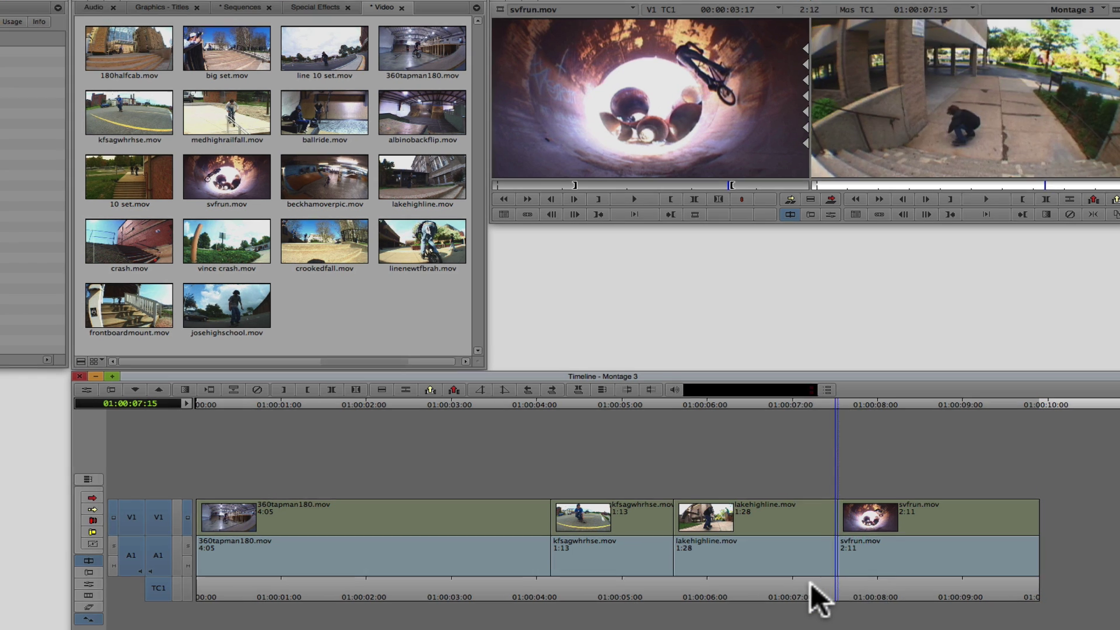
drag(561, 549, 684, 505)
key(o)
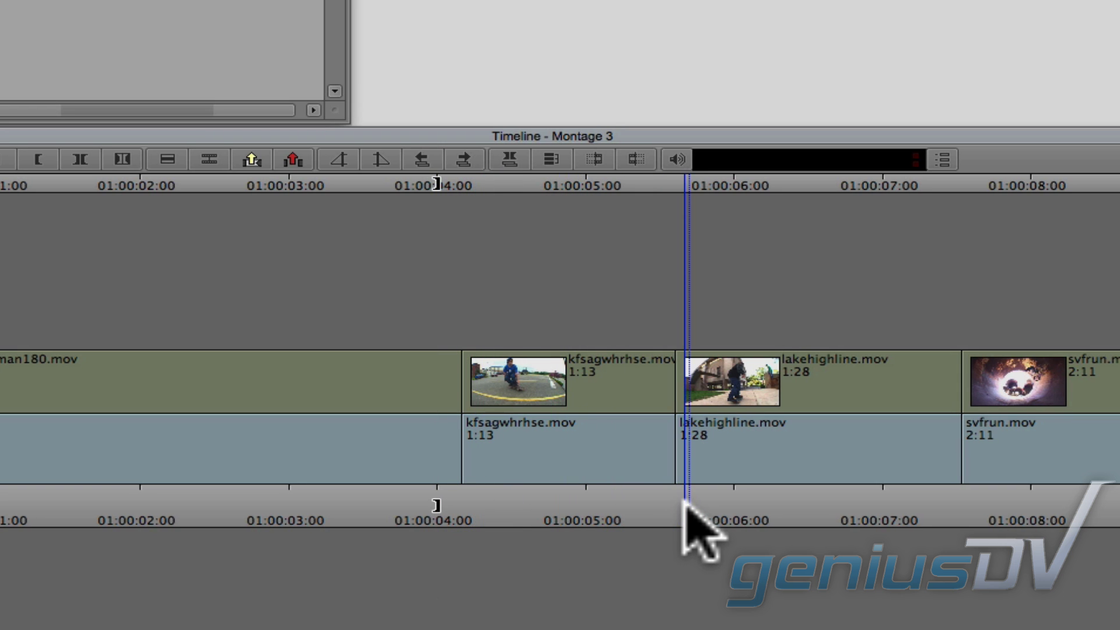
key(o)
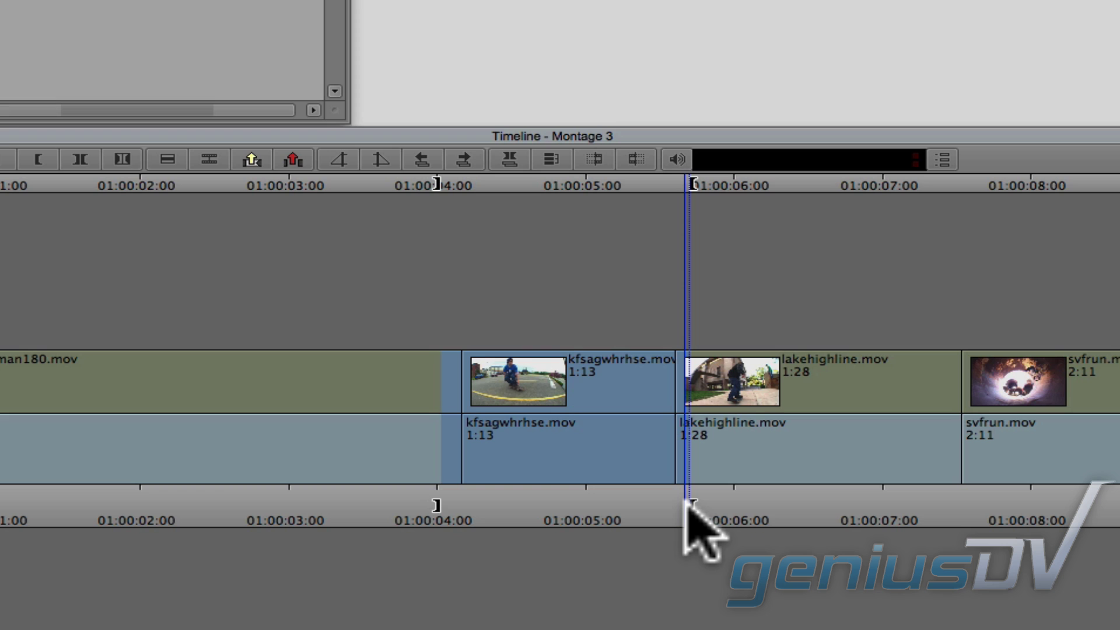
drag(687, 503, 605, 508)
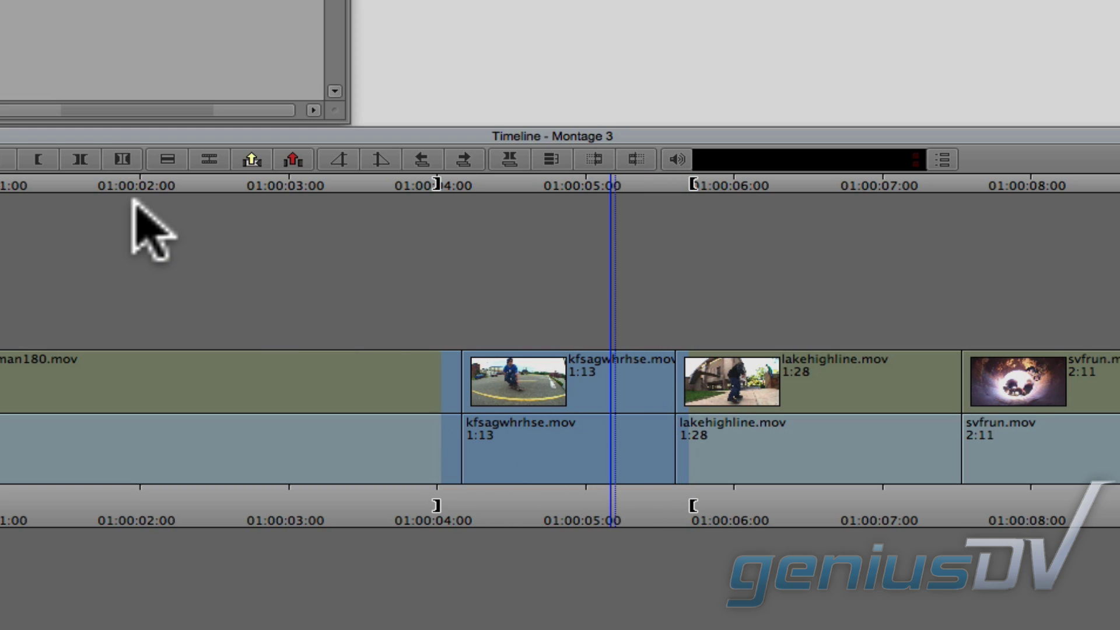
click(82, 159)
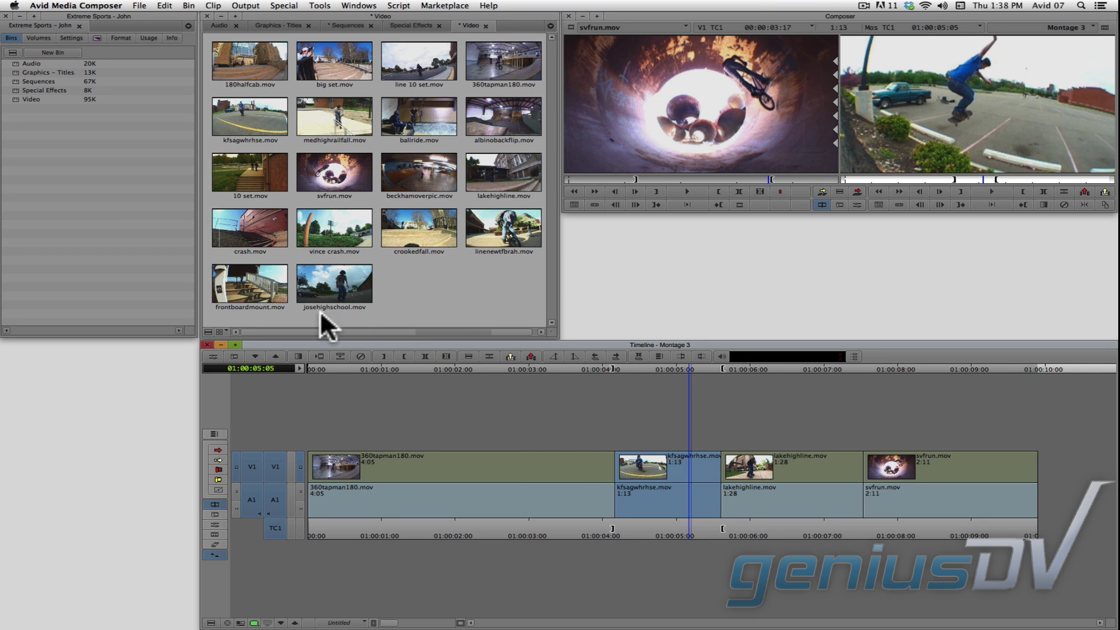
- Overwrite frontboardmount.mov into the marked span and dismiss the Insufficient source material alert
drag(267, 276, 696, 117)
drag(569, 177, 705, 182)
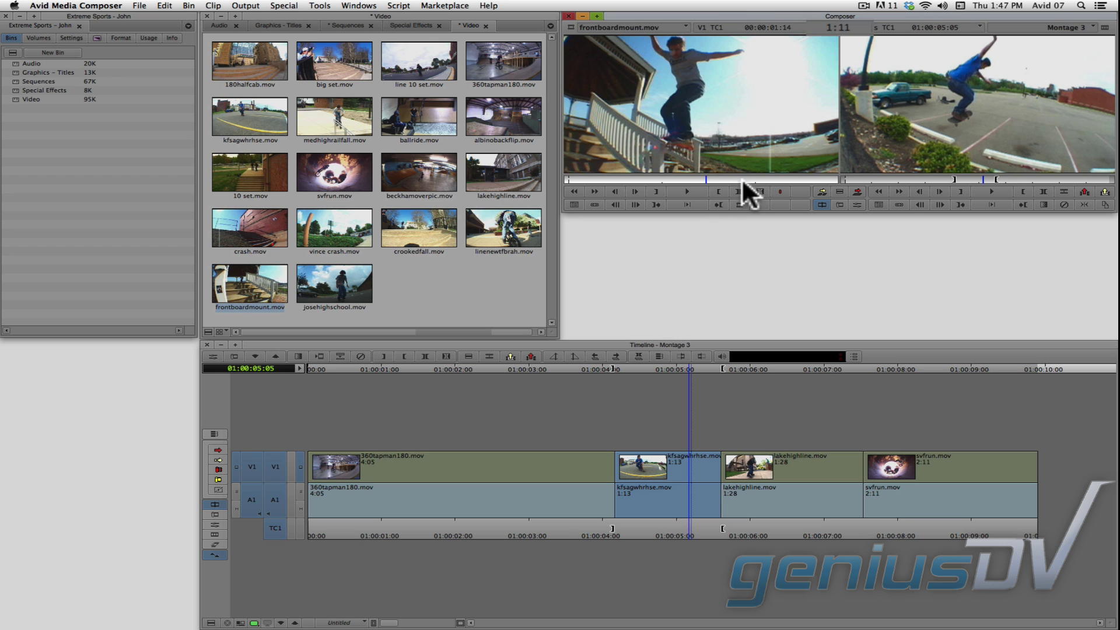
click(858, 193)
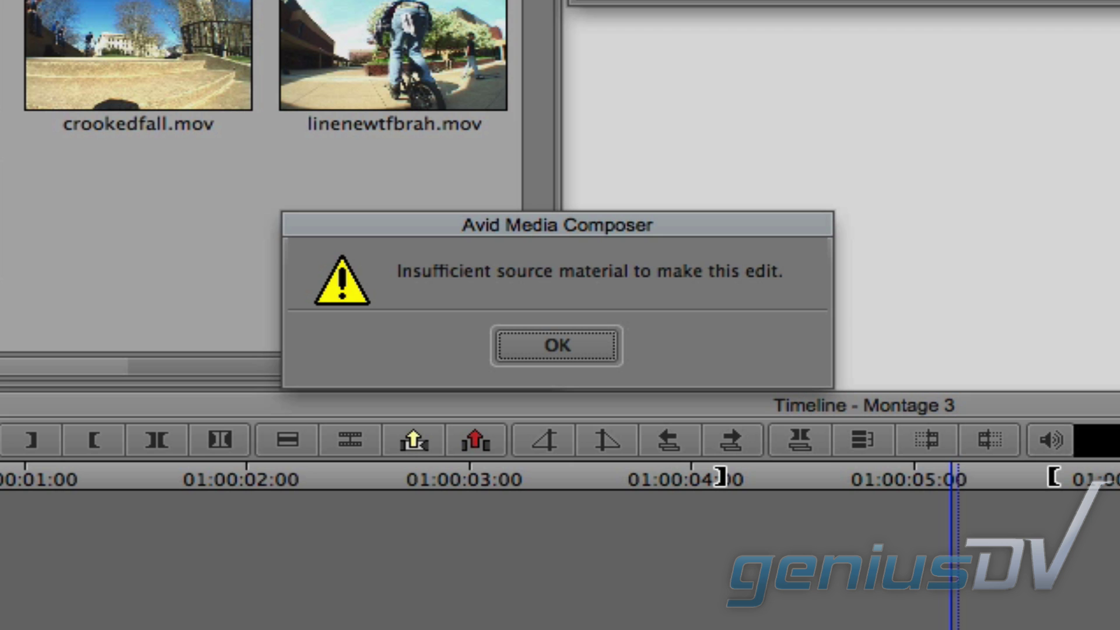
click(592, 335)
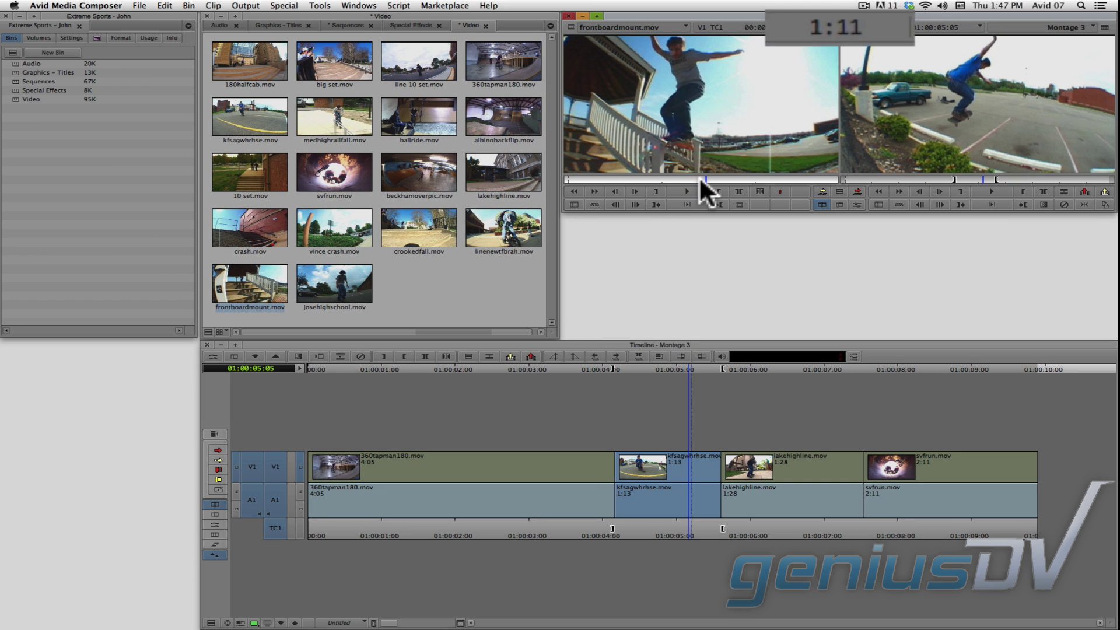
- Replace kfsagwhrhse with 1:13 of frontboardmount.mov and play Montage 3 from before it
key(space)
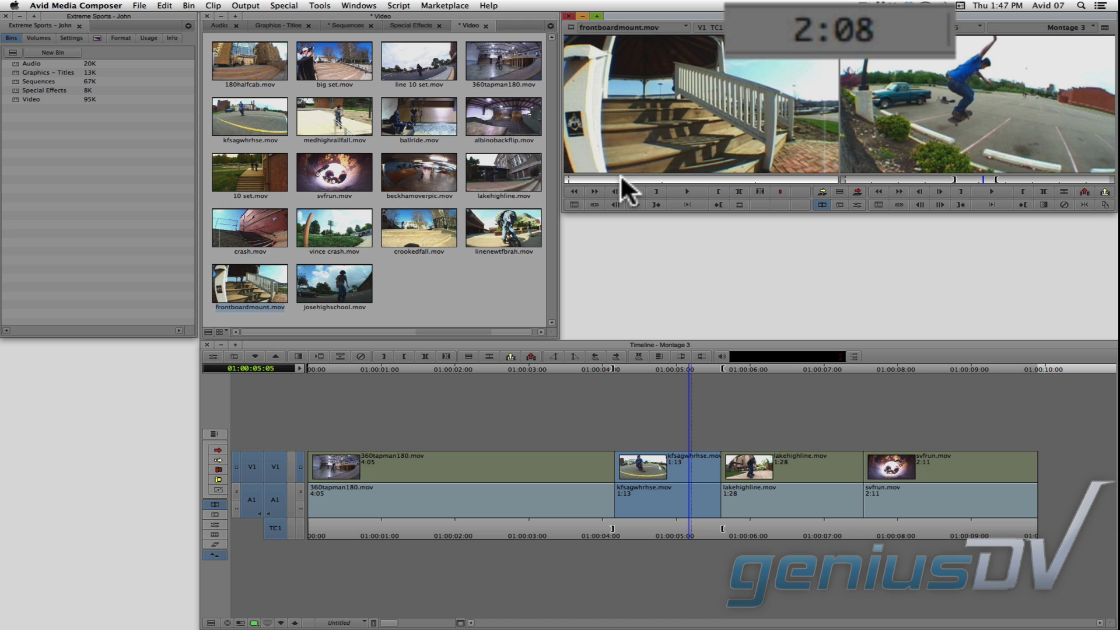
click(855, 190)
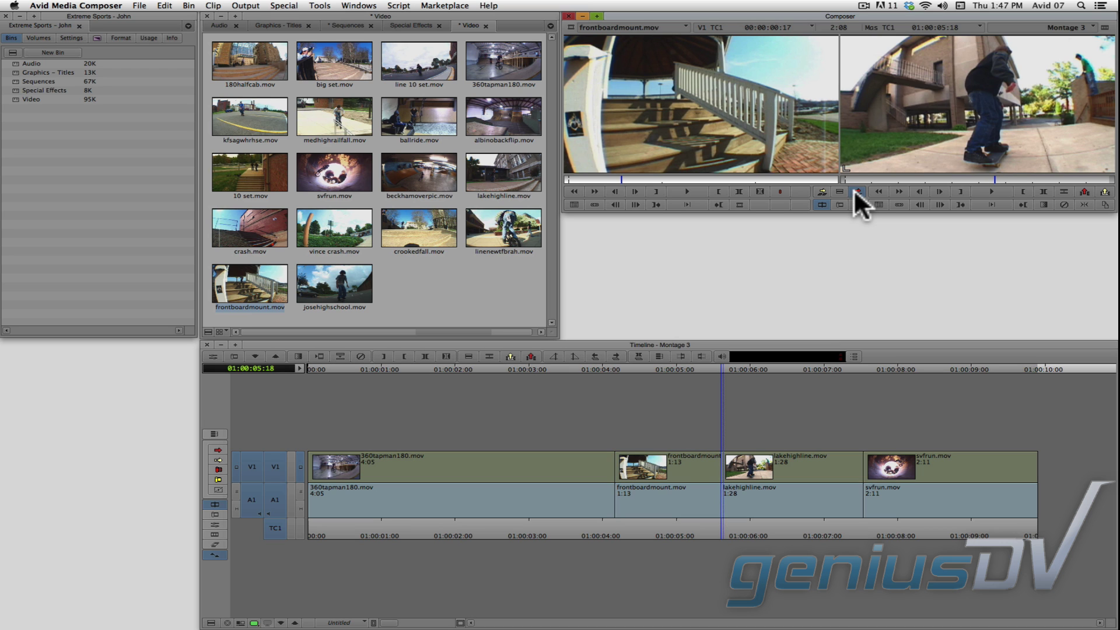
drag(704, 522, 497, 533)
key(space)
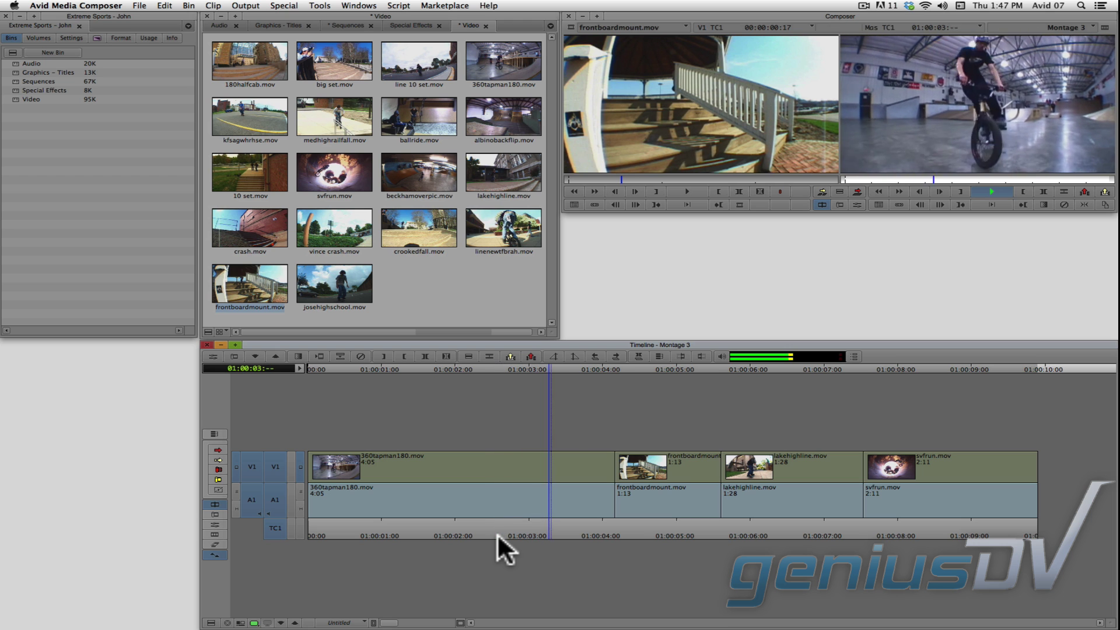